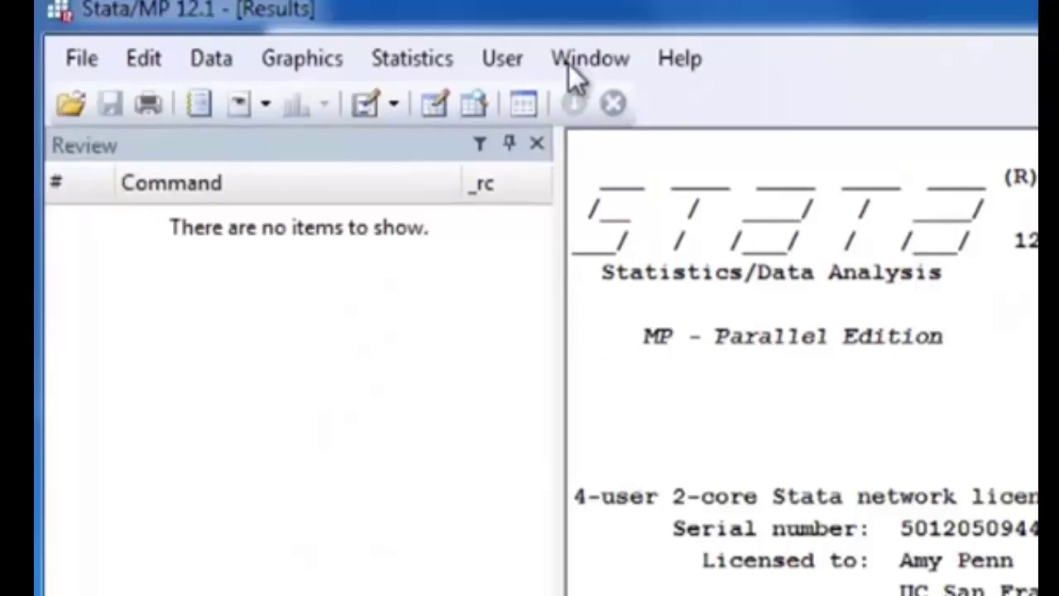
- Run the edit command to open the empty Data Editor, then close it again
click(579, 68)
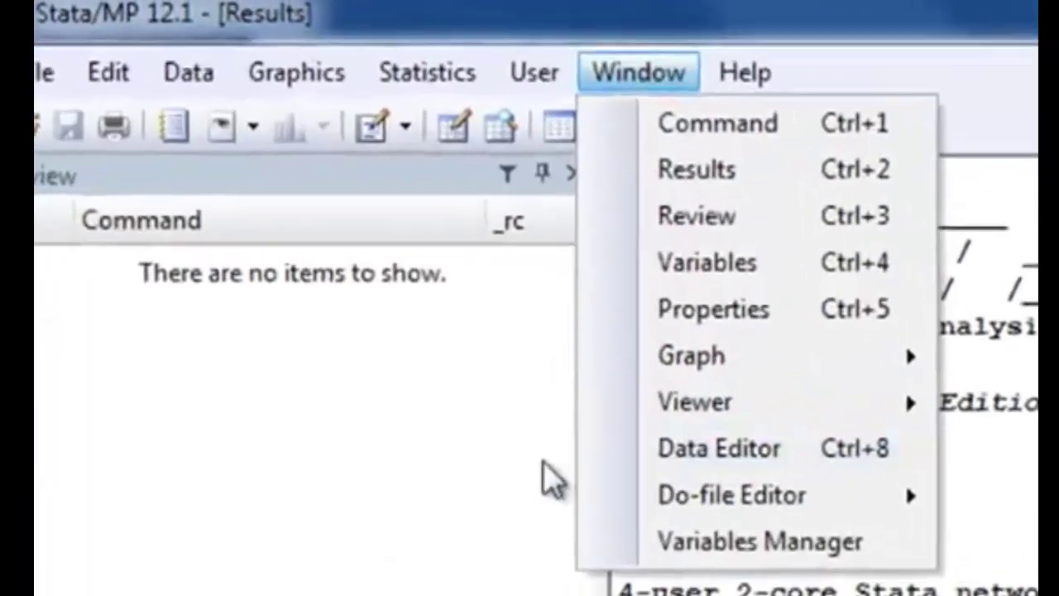
click(396, 359)
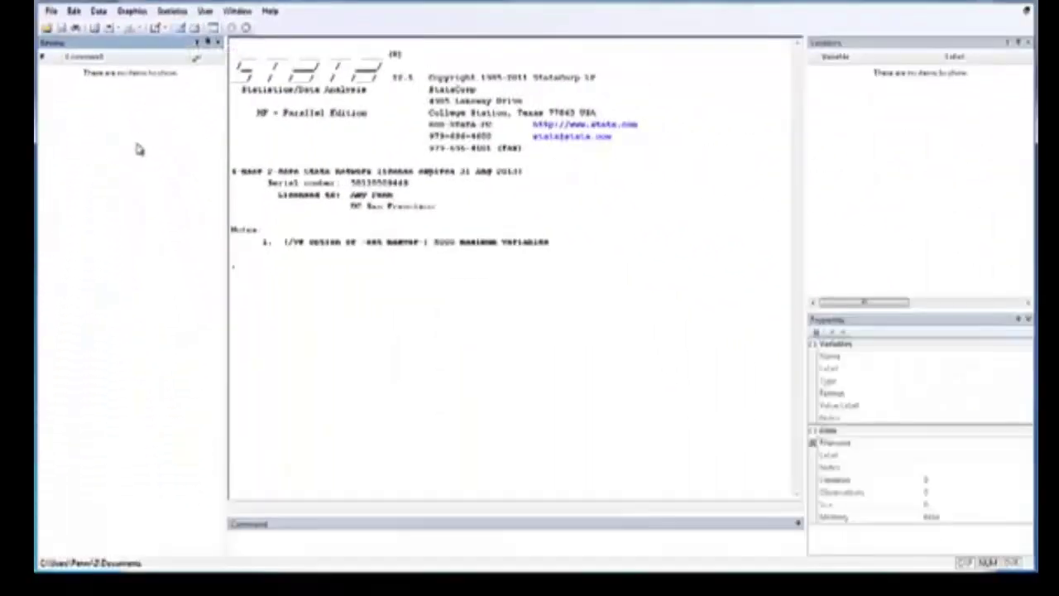
click(269, 549)
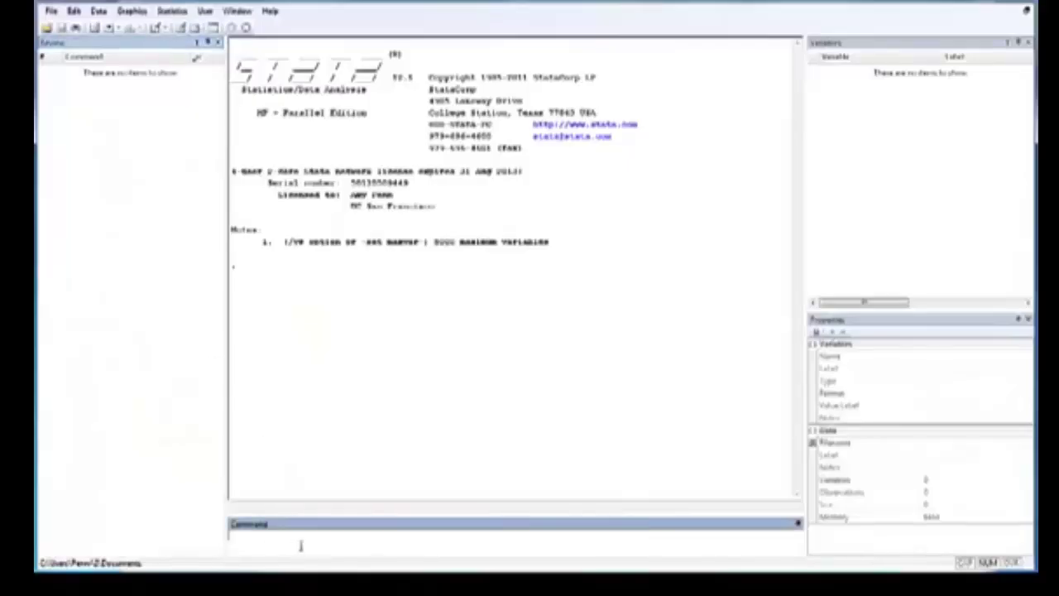
text(edit)
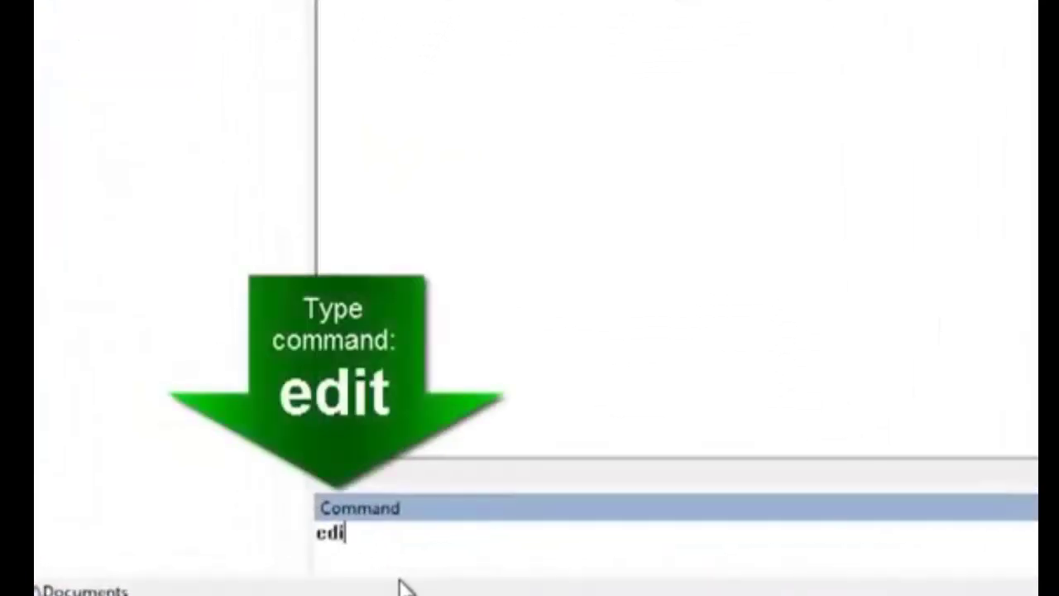
key(Return)
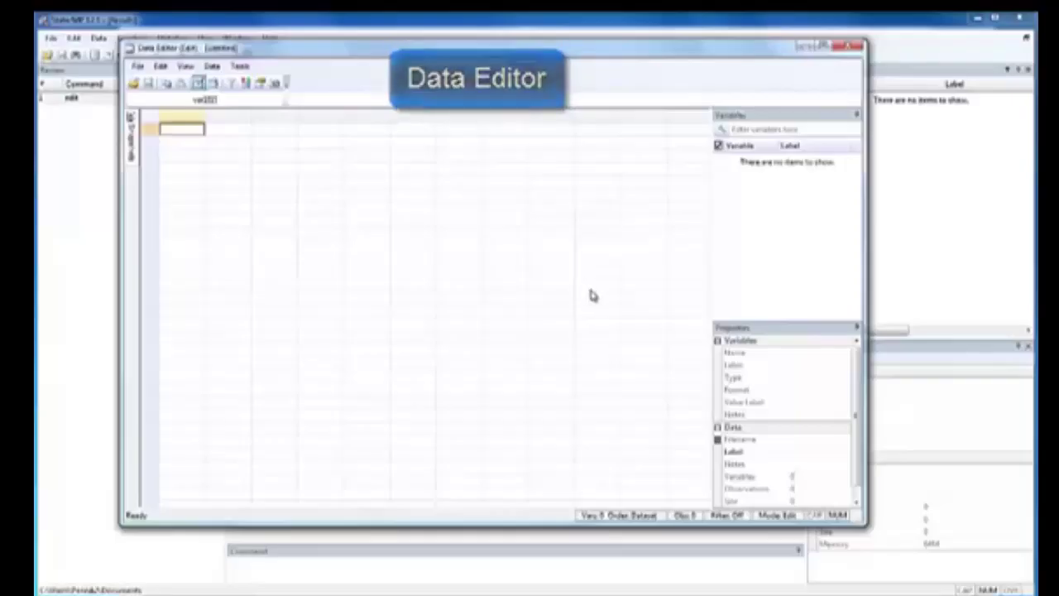
click(853, 46)
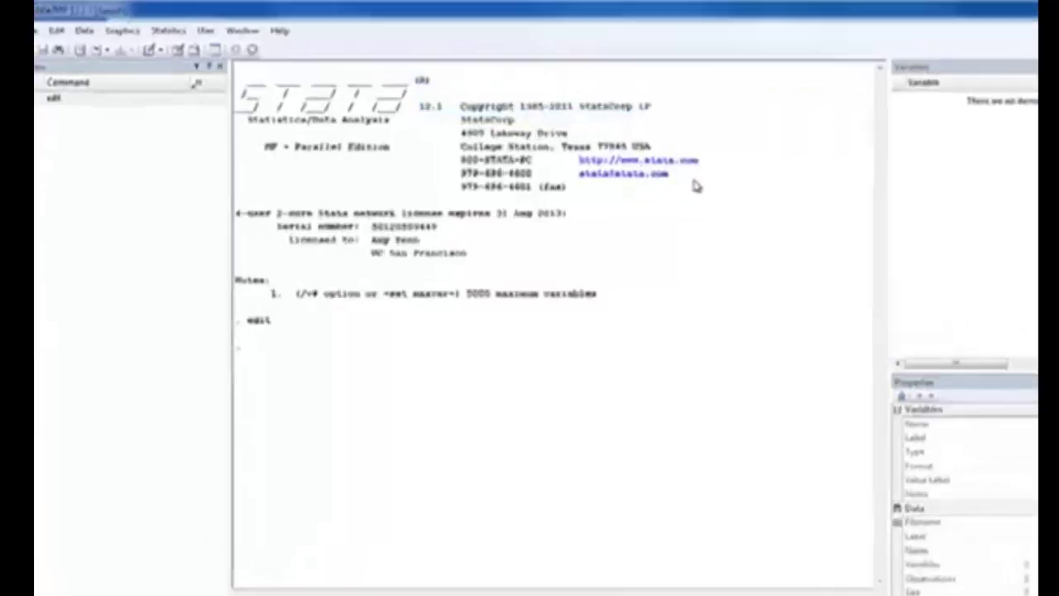
click(281, 31)
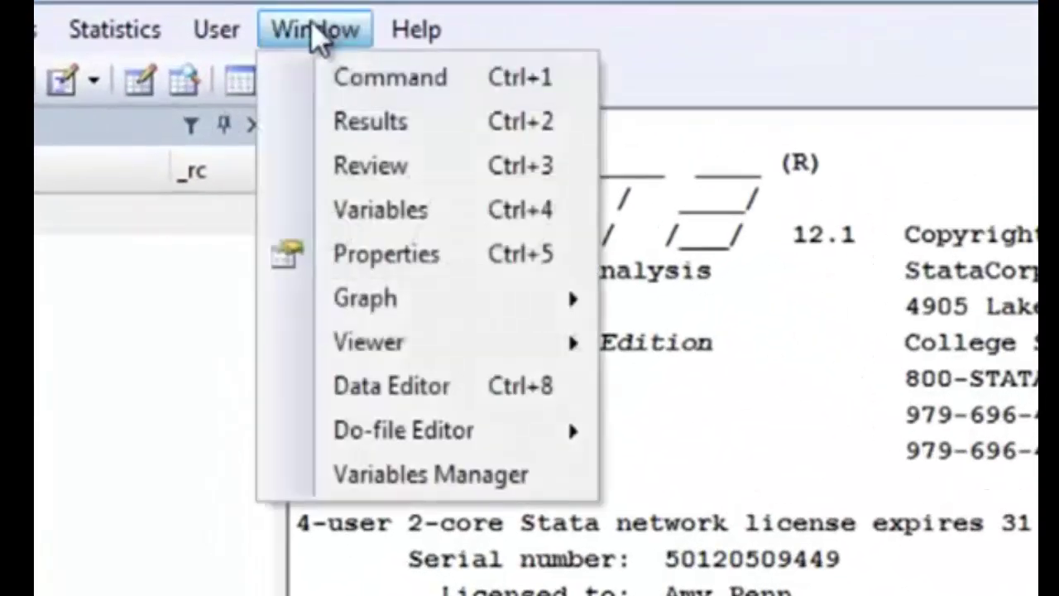
mouse_move(456, 430)
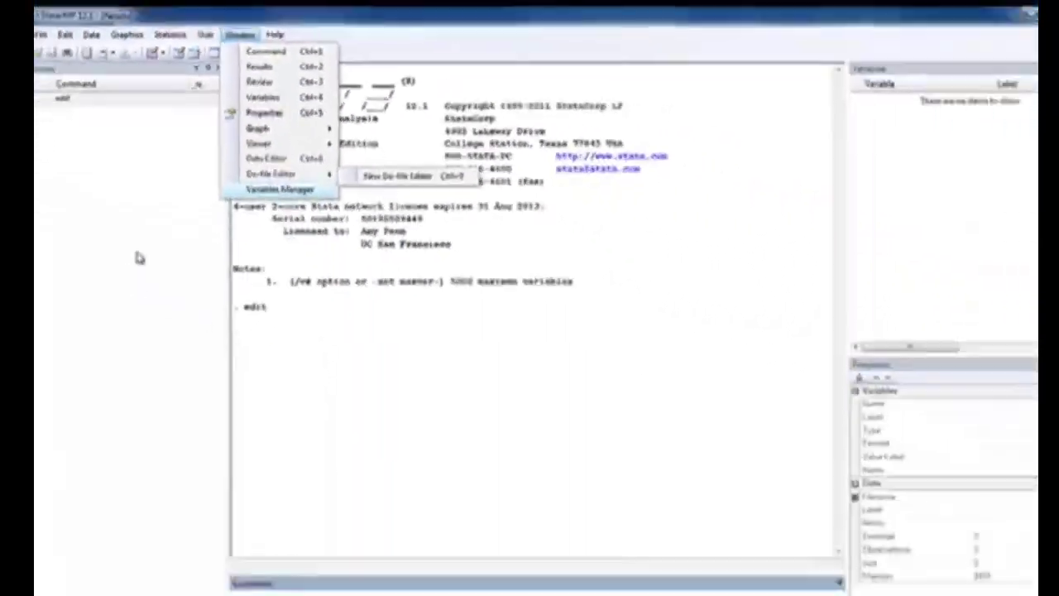
click(108, 389)
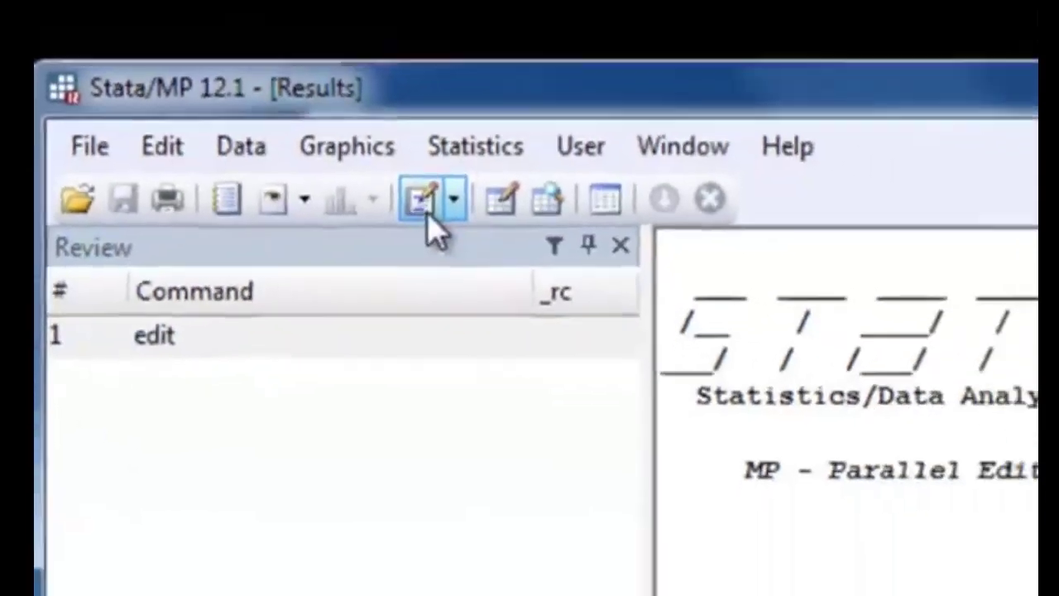
click(501, 259)
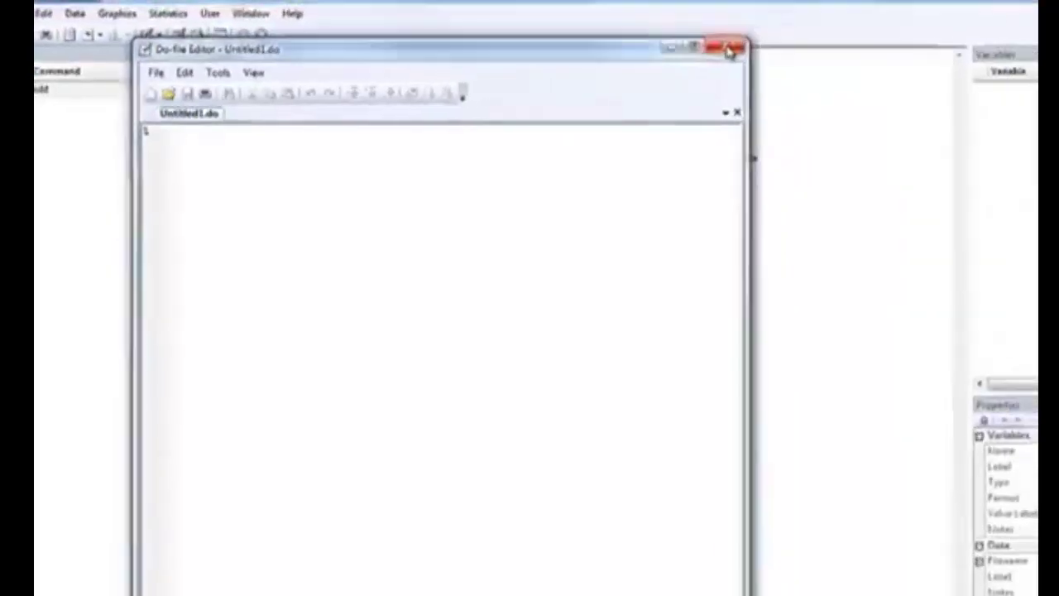
click(882, 31)
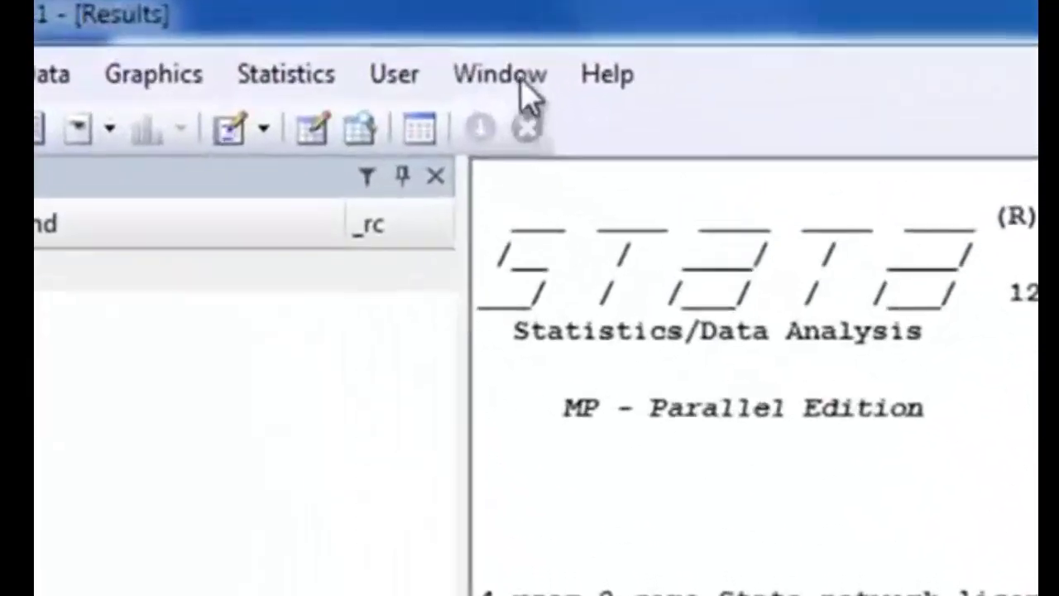
click(241, 33)
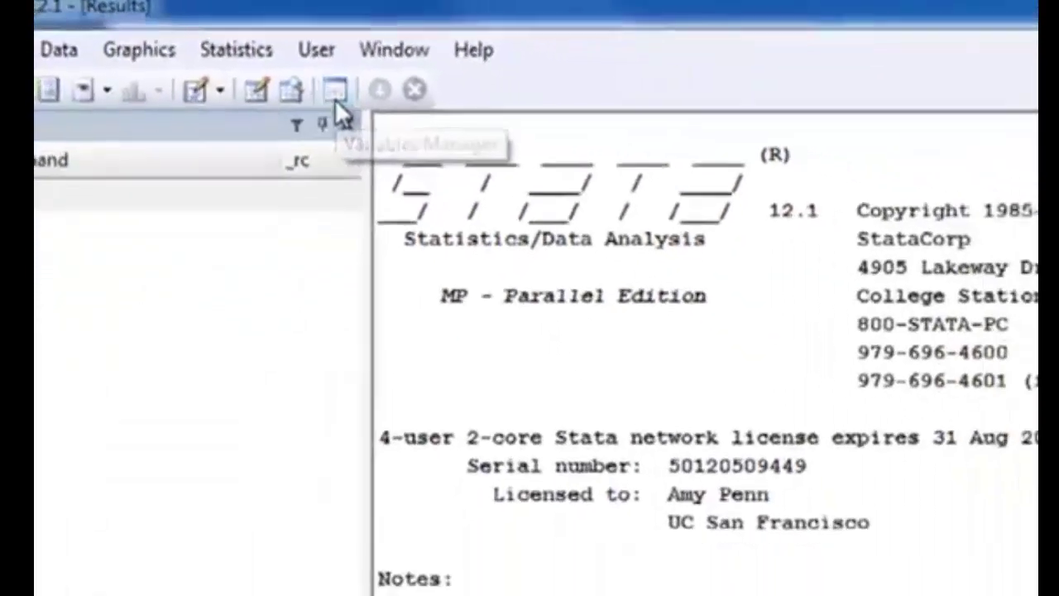
click(336, 99)
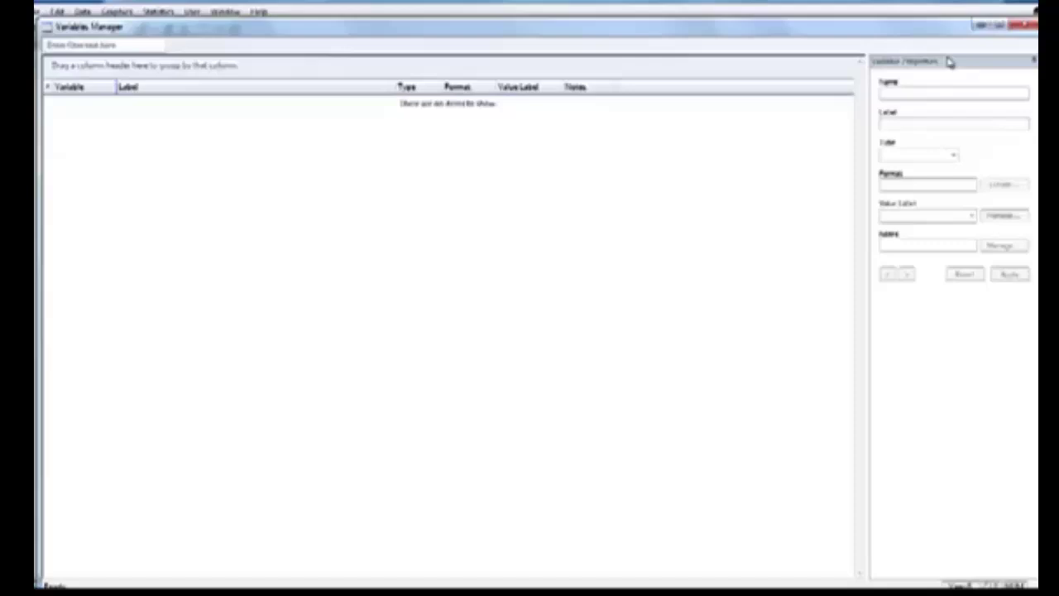
click(1030, 25)
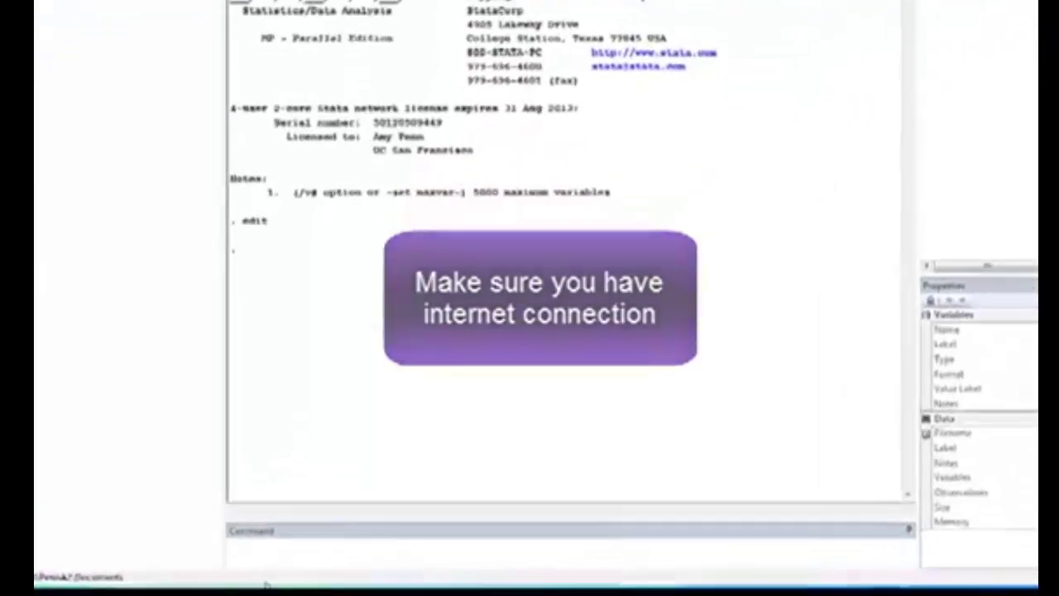
text(sysuse )
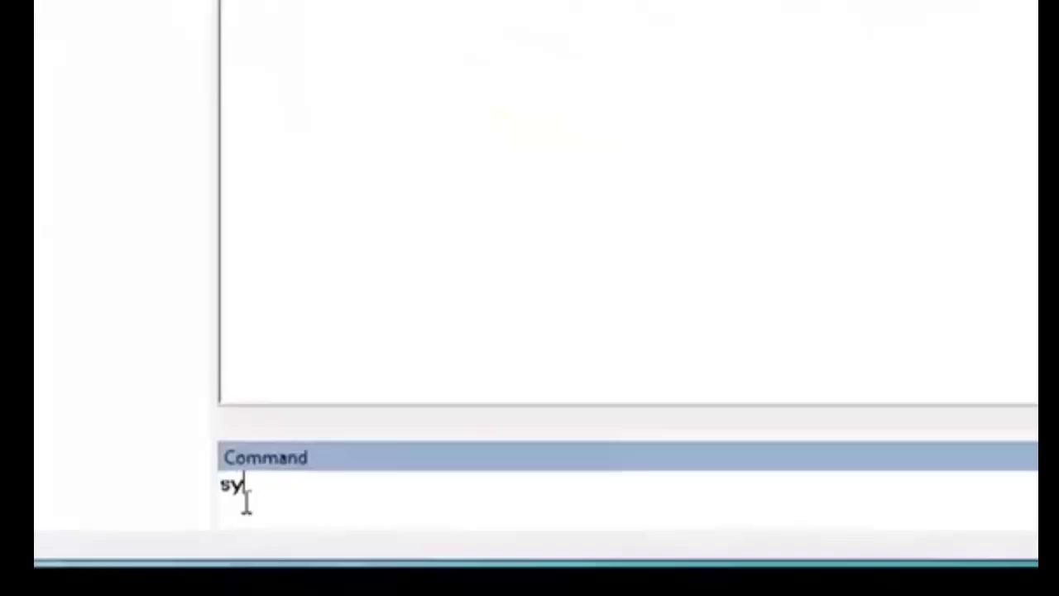
text(l)
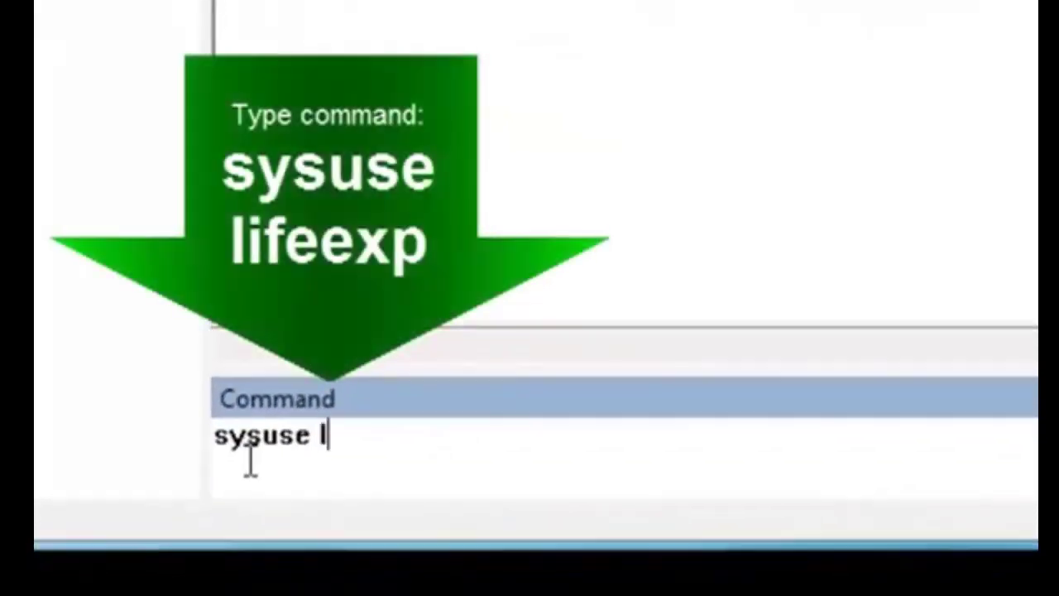
text(ifeex)
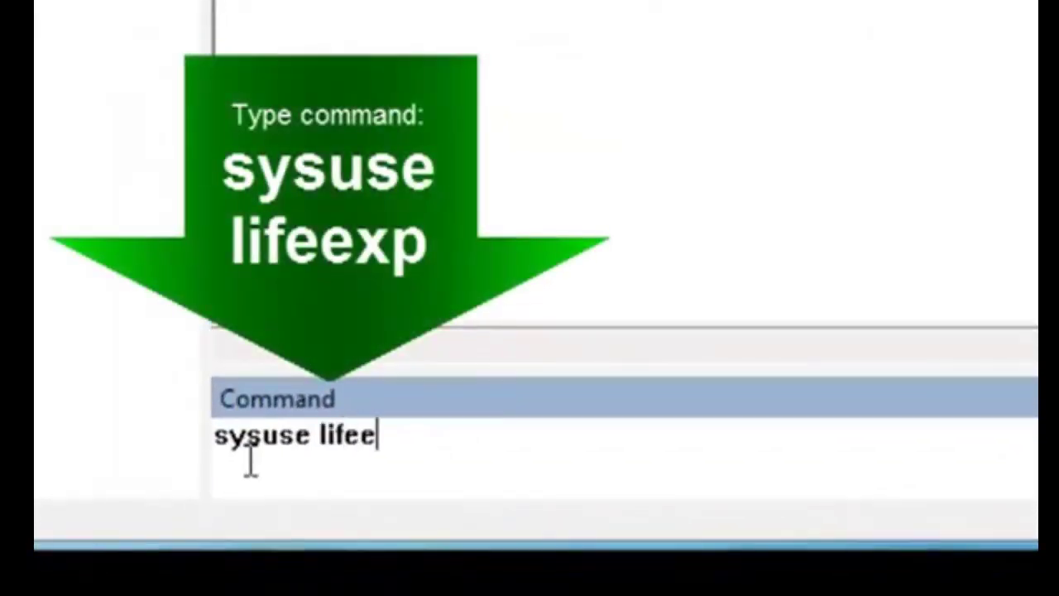
text(p)
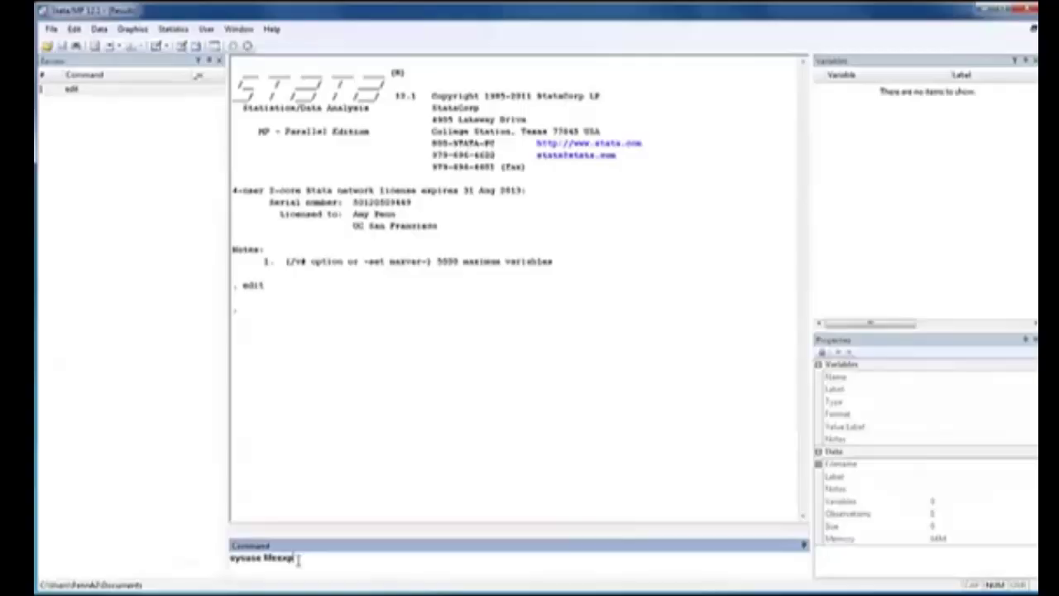
key(Return)
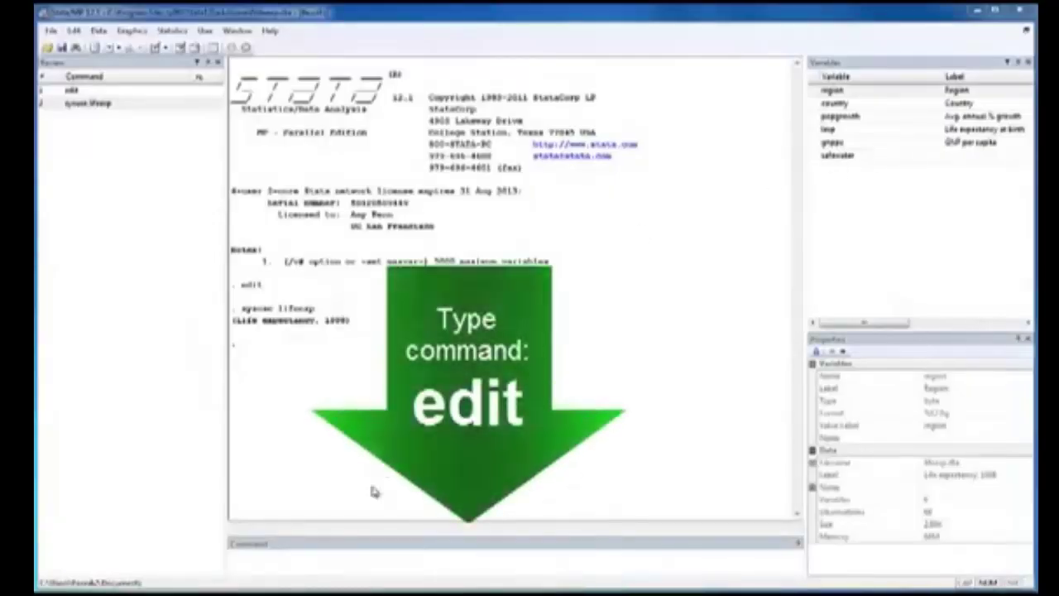
- Open the lifeexp data with edit and select Belgium's lexp value in the Data Editor
click(330, 561)
text(edit)
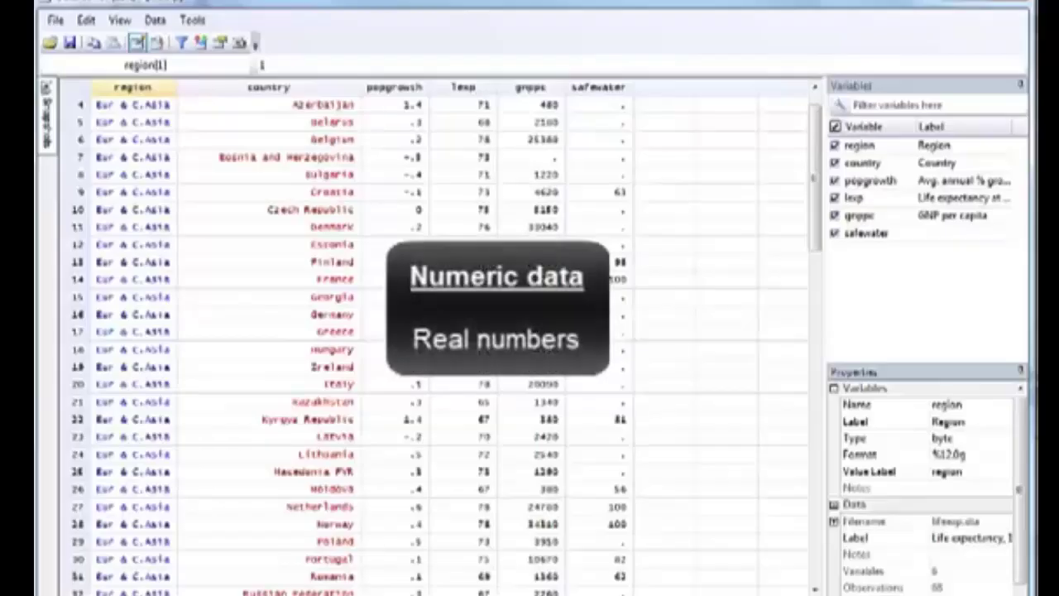
click(468, 139)
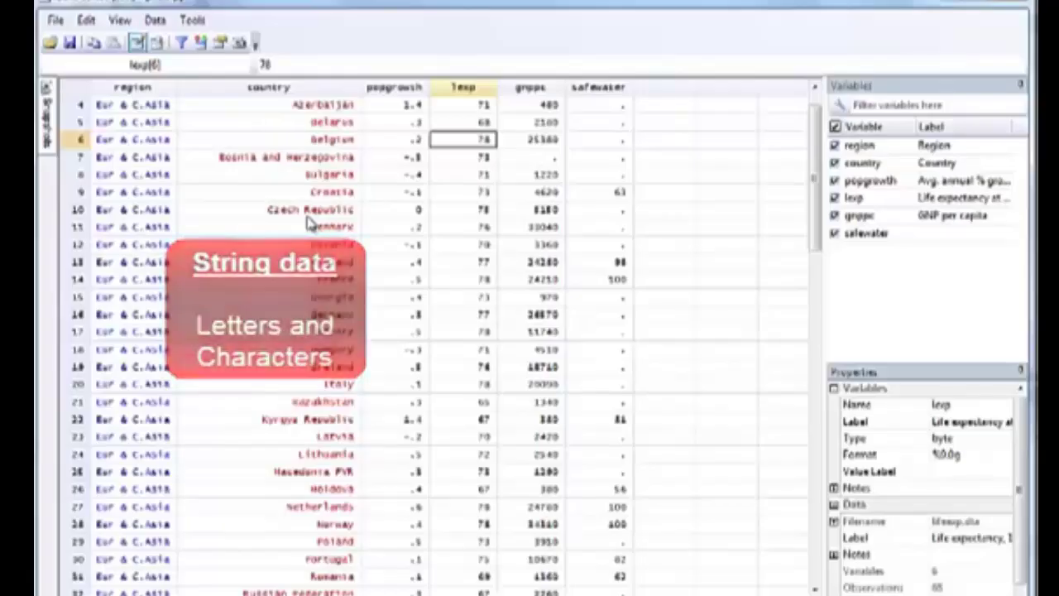
key(Down)
key(Down)
key(Down)
key(Down)
key(Down)
key(Down)
key(Down)
key(Down)
key(Down)
key(Down)
key(Down)
key(Down)
key(Down)
key(Down)
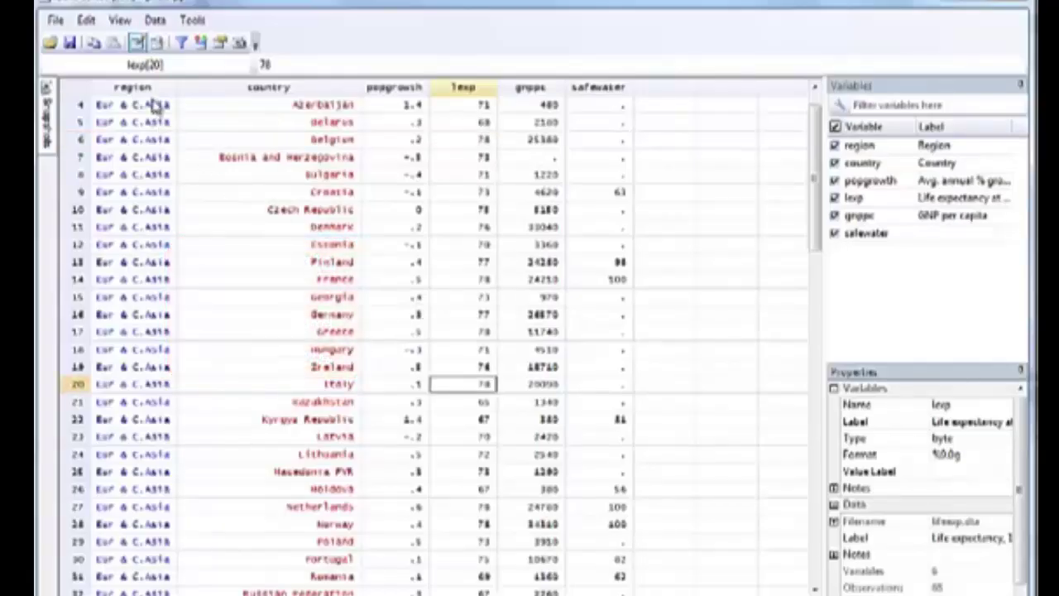
click(130, 227)
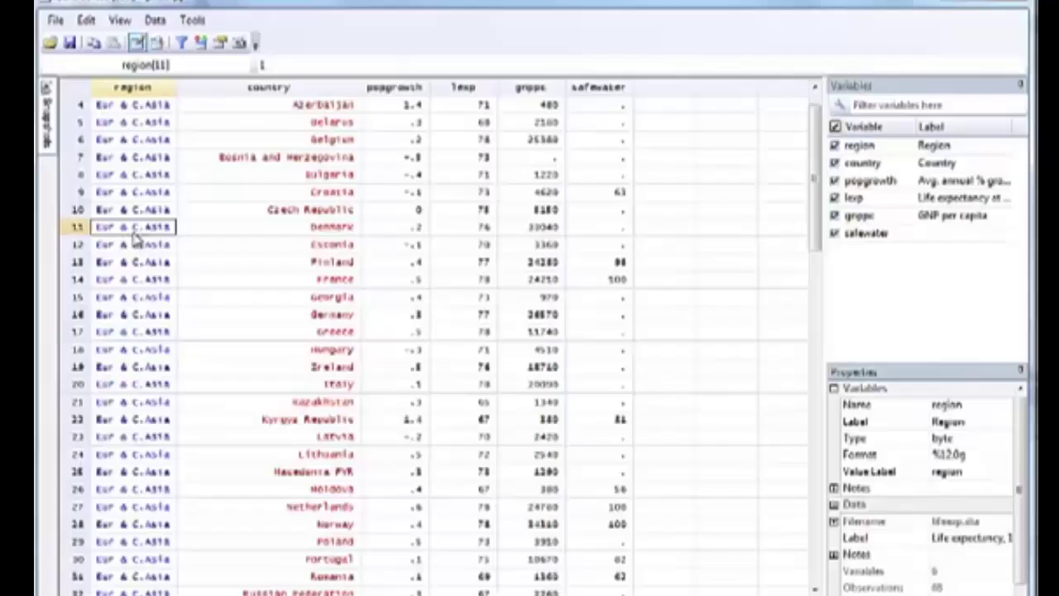
click(136, 262)
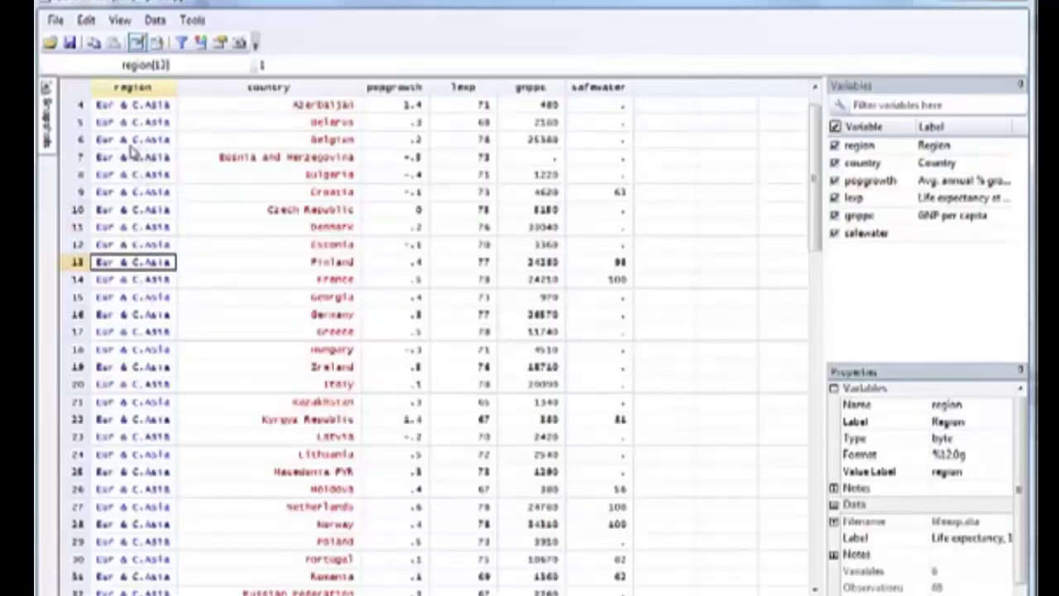
click(150, 142)
key(Down)
key(Down)
key(Down)
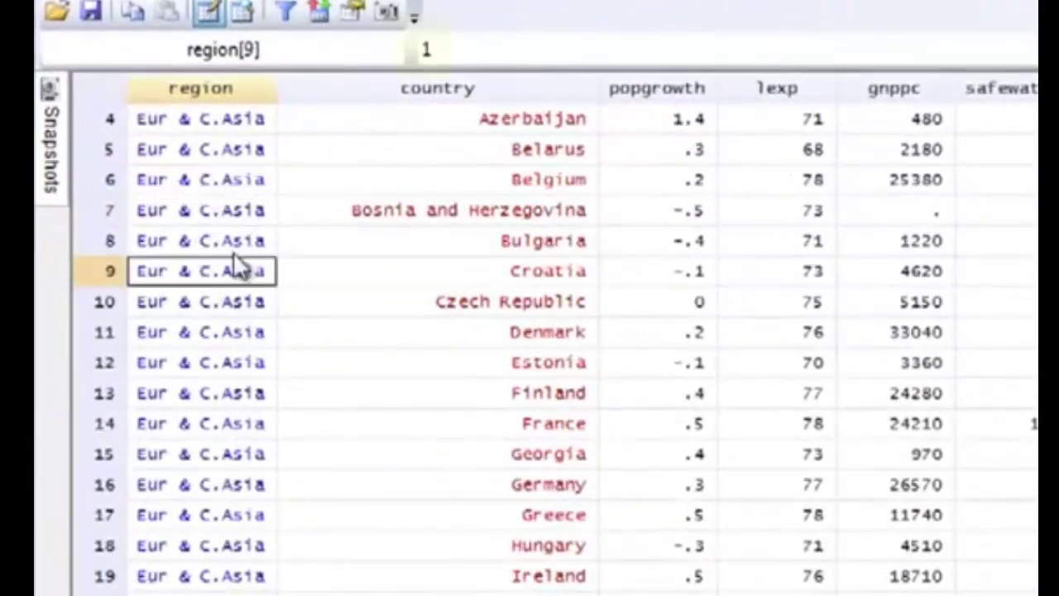
click(202, 365)
click(431, 51)
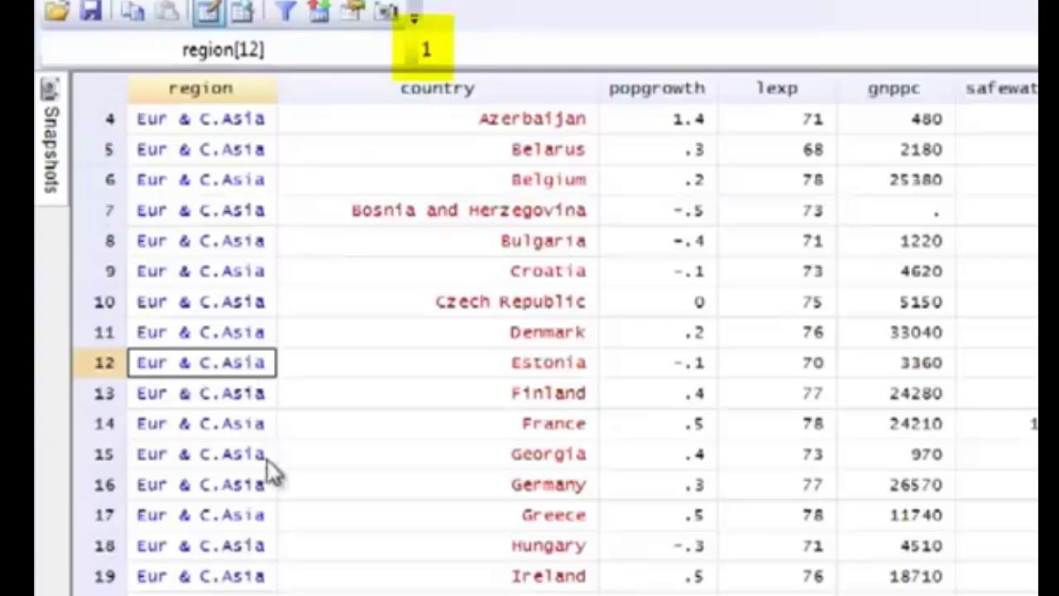
scroll(277, 488, down, 10)
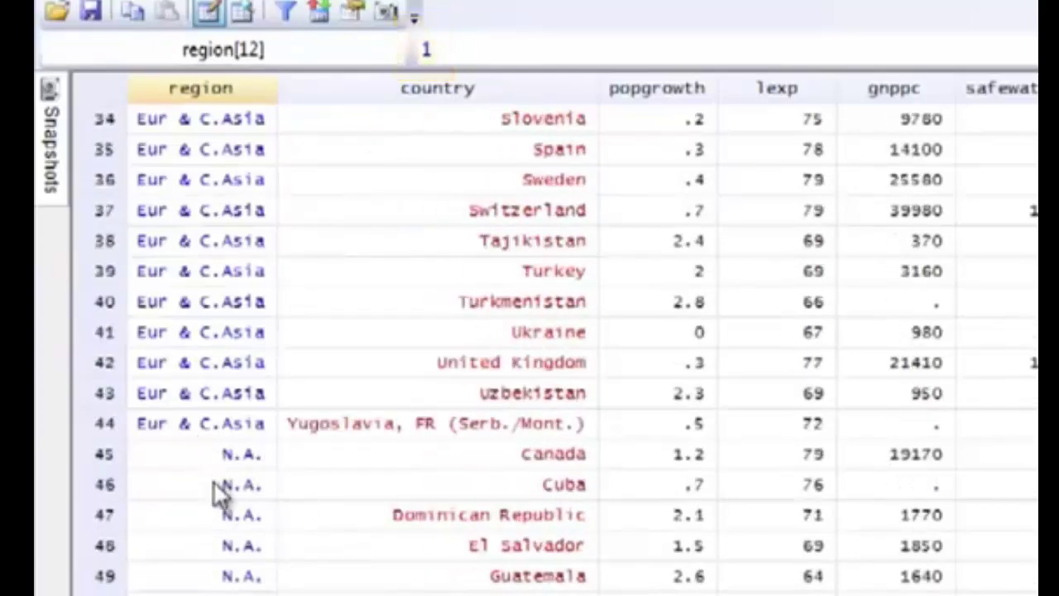
click(215, 484)
click(216, 571)
click(236, 463)
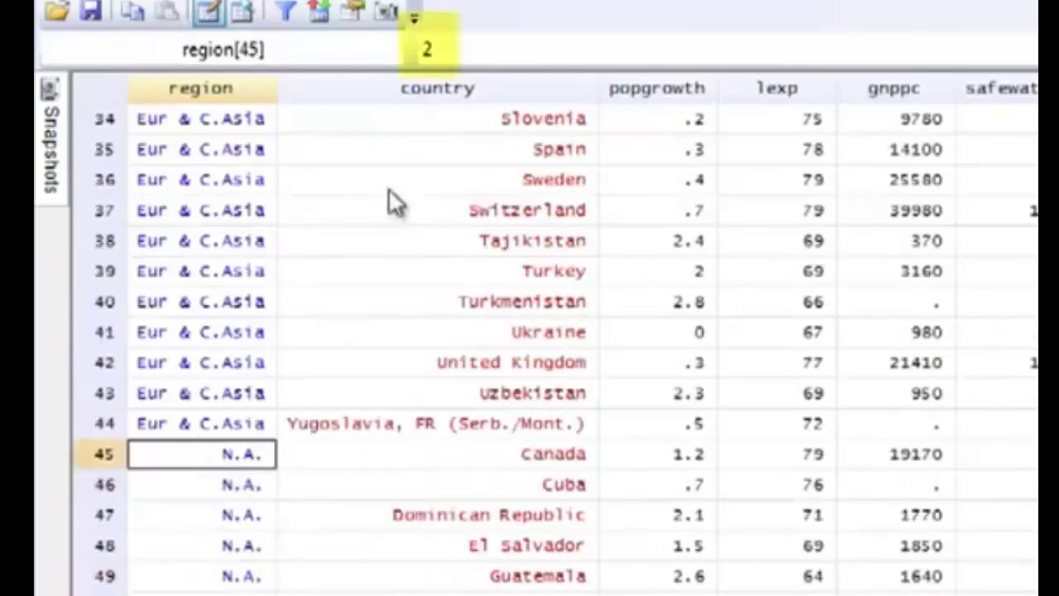
scroll(277, 551, down, 5)
click(252, 551)
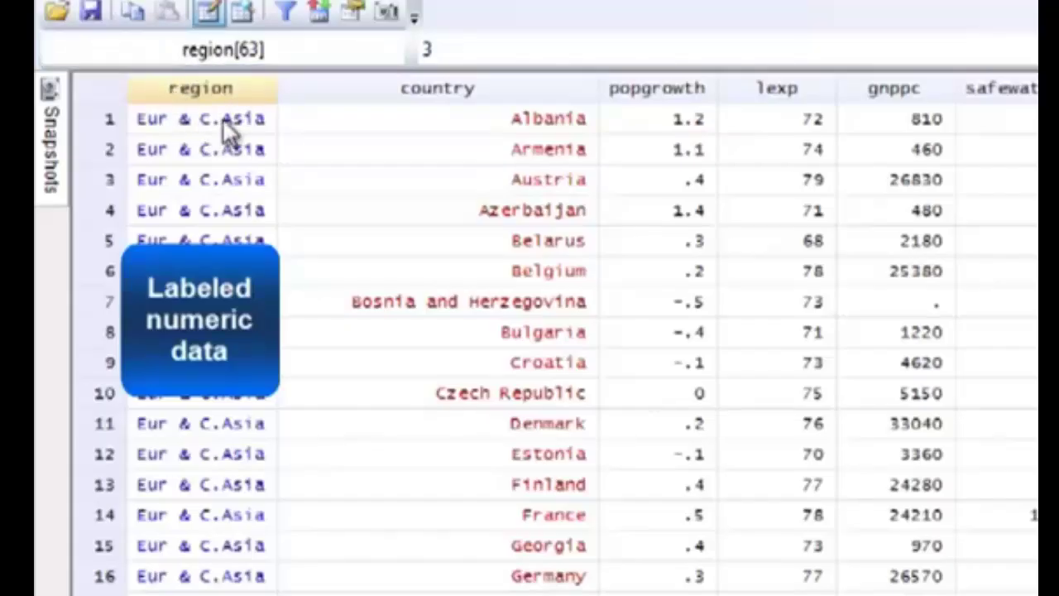
click(483, 48)
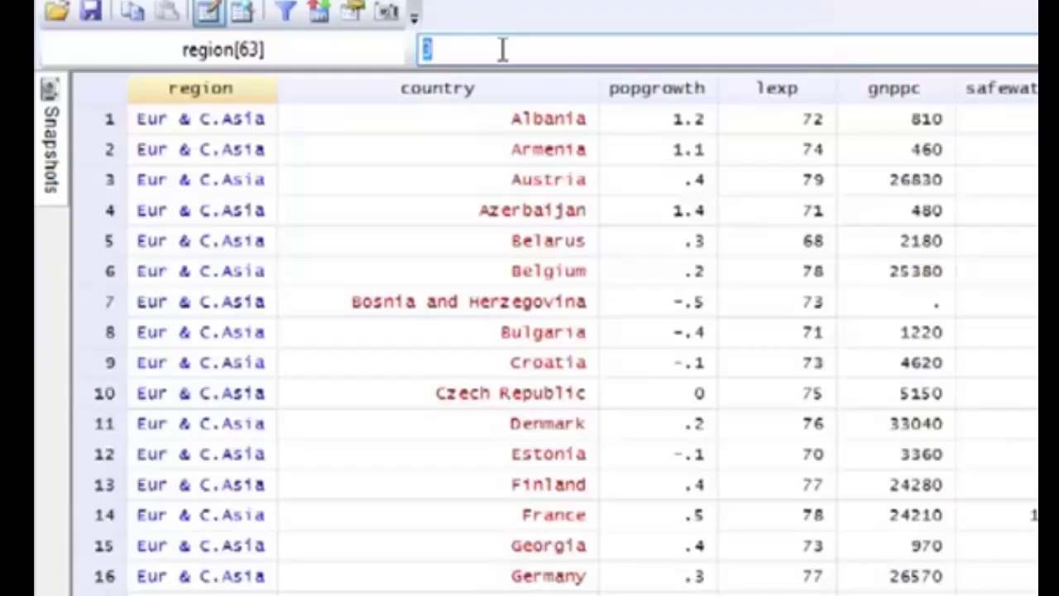
click(208, 335)
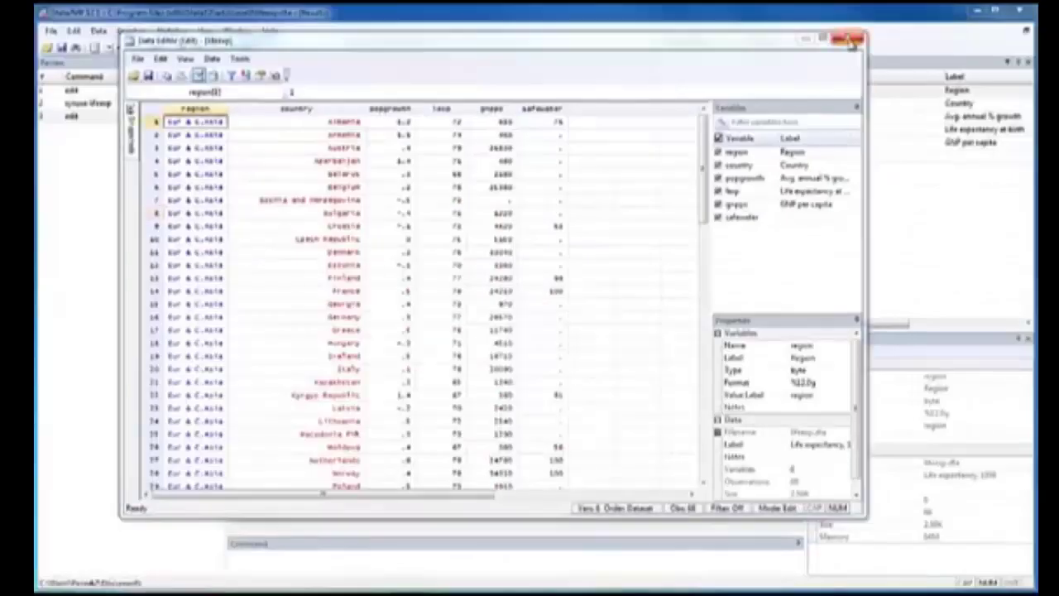
- Close the Data Editor and filter the Variables list by 'ann' so only popgrowth shows
click(852, 41)
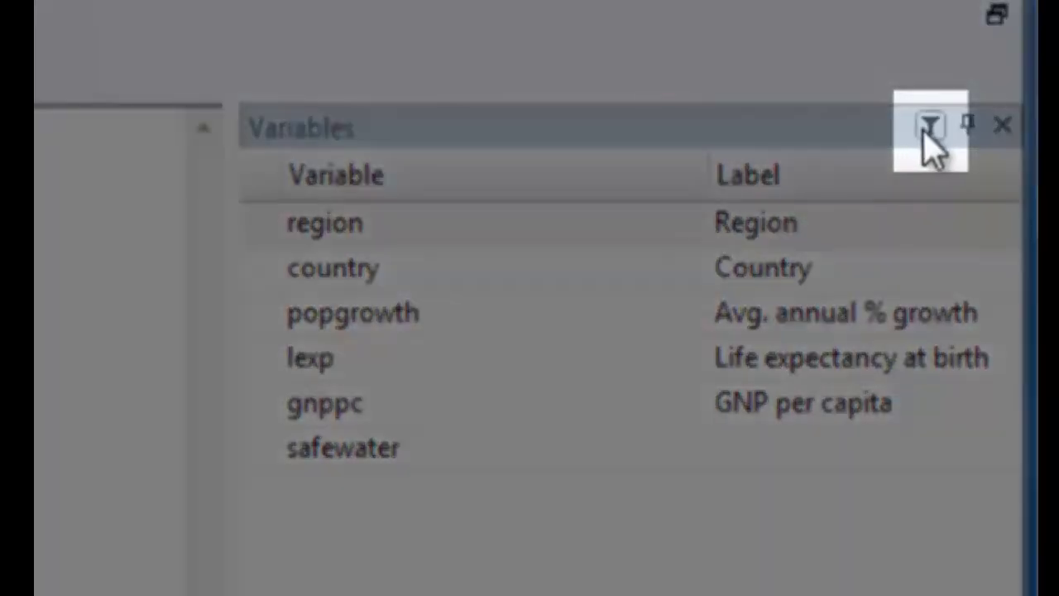
click(927, 131)
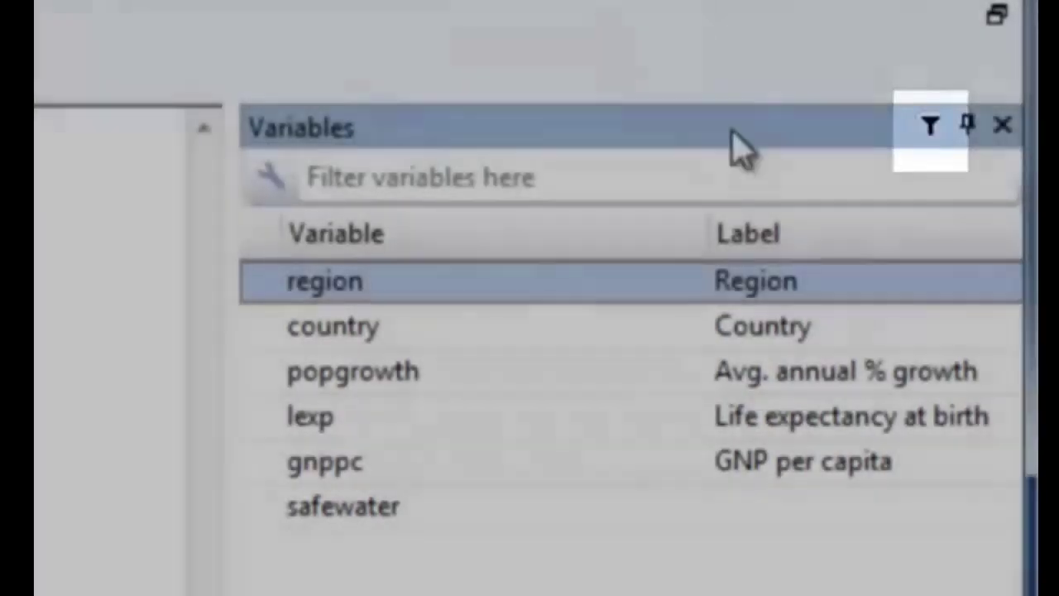
click(603, 177)
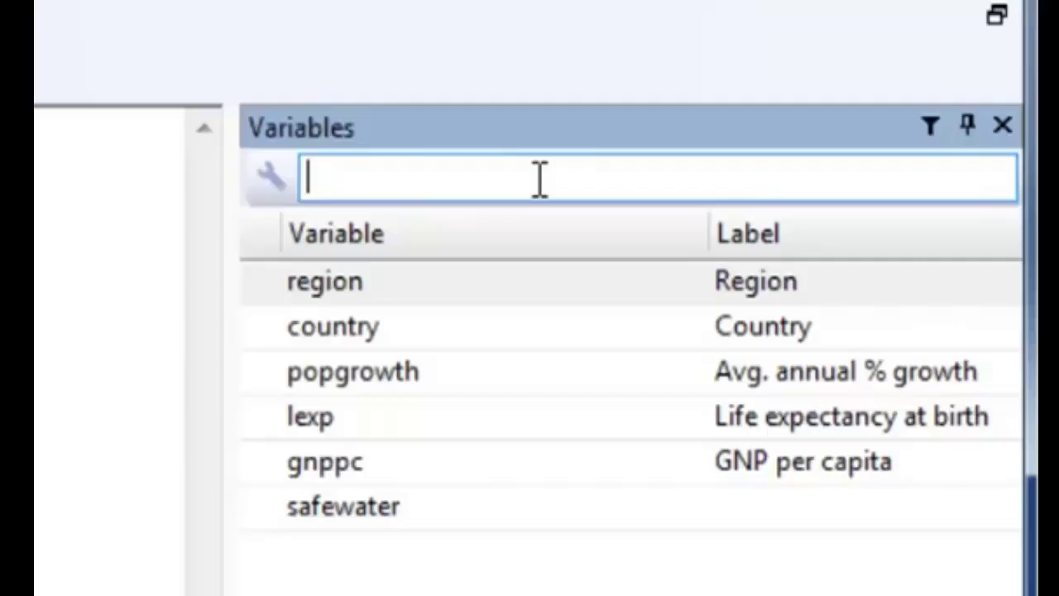
text(annual)
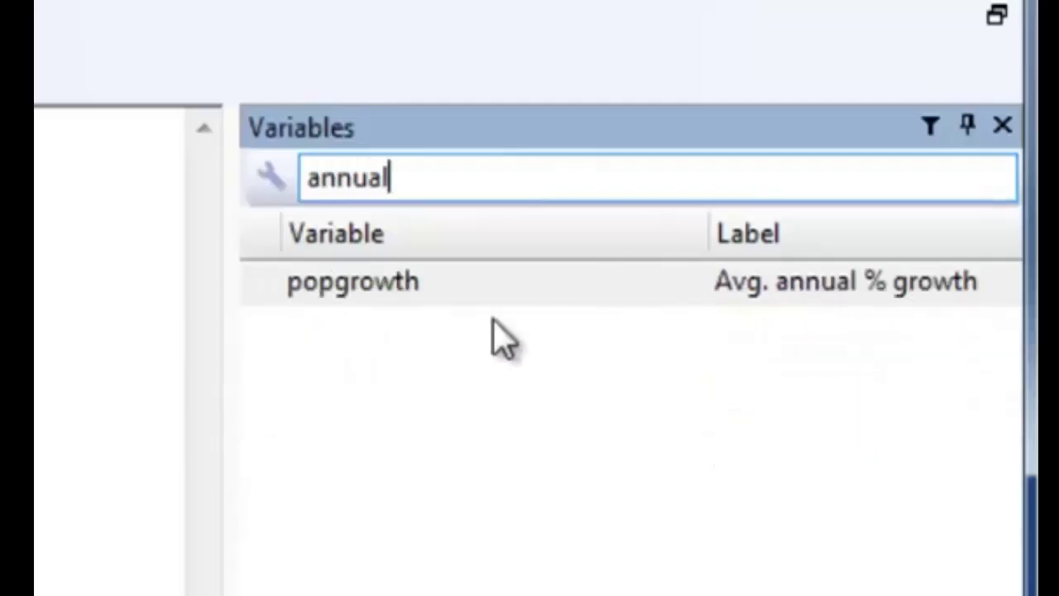